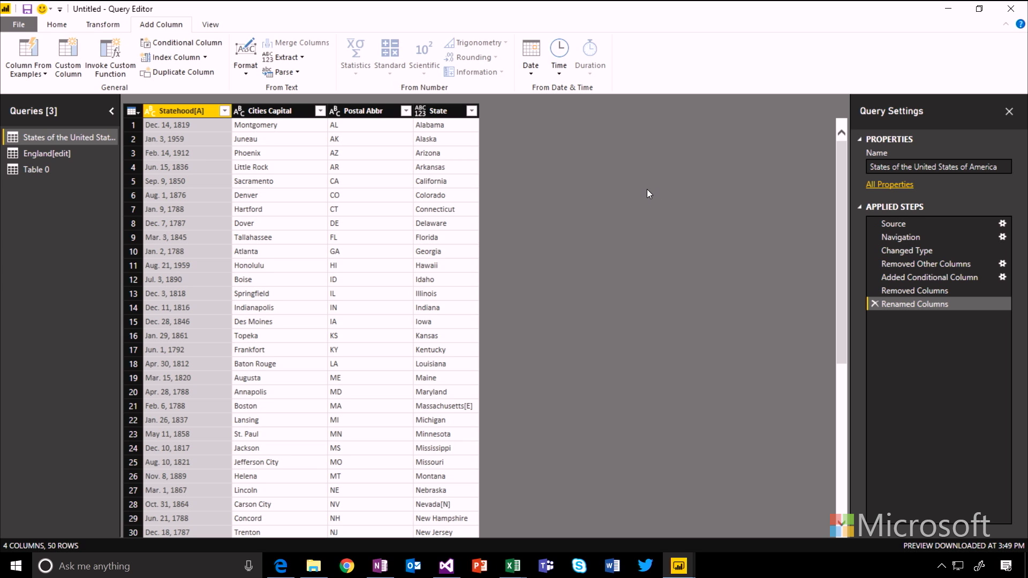
Step: Open Column From Examples for the States of the United States of America query
left_click(34, 47)
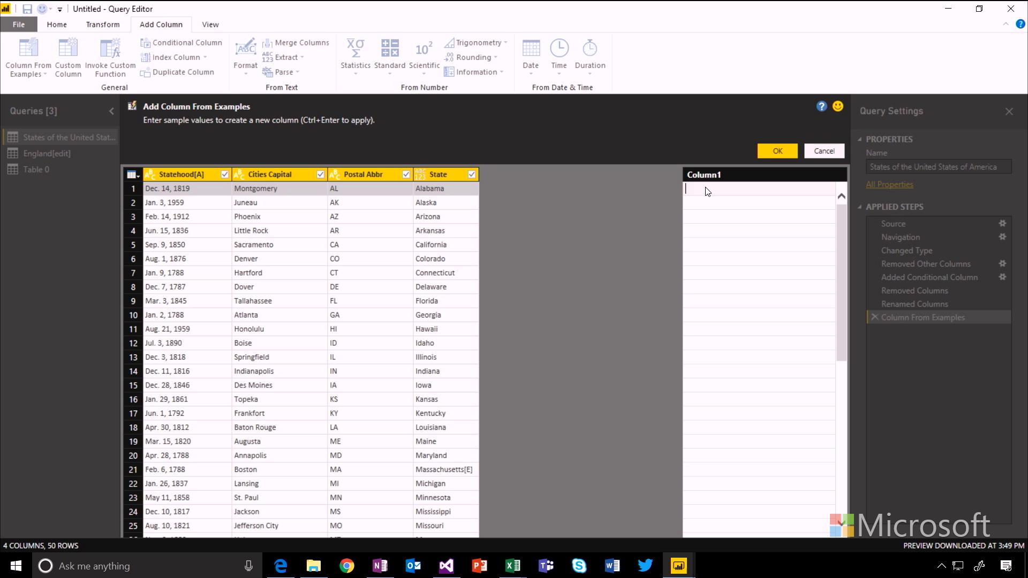
Step: Enter Alabama as the first Column1 example, then select that example for editing
type("Alabama")
key("Return")
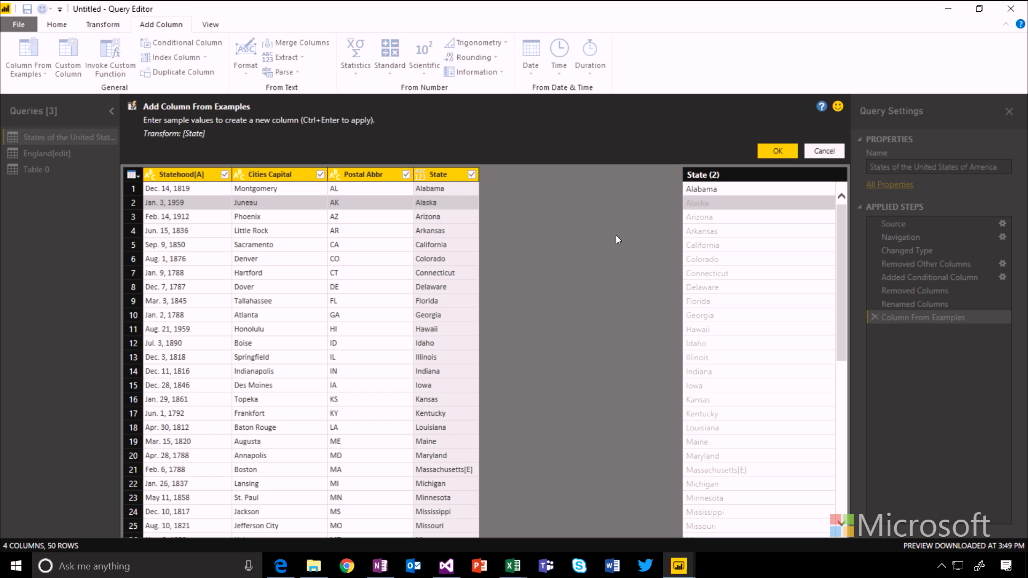
left_click(723, 192)
Step: Change the first example to ALABAMA so the column yields uppercase state names
type("ALA")
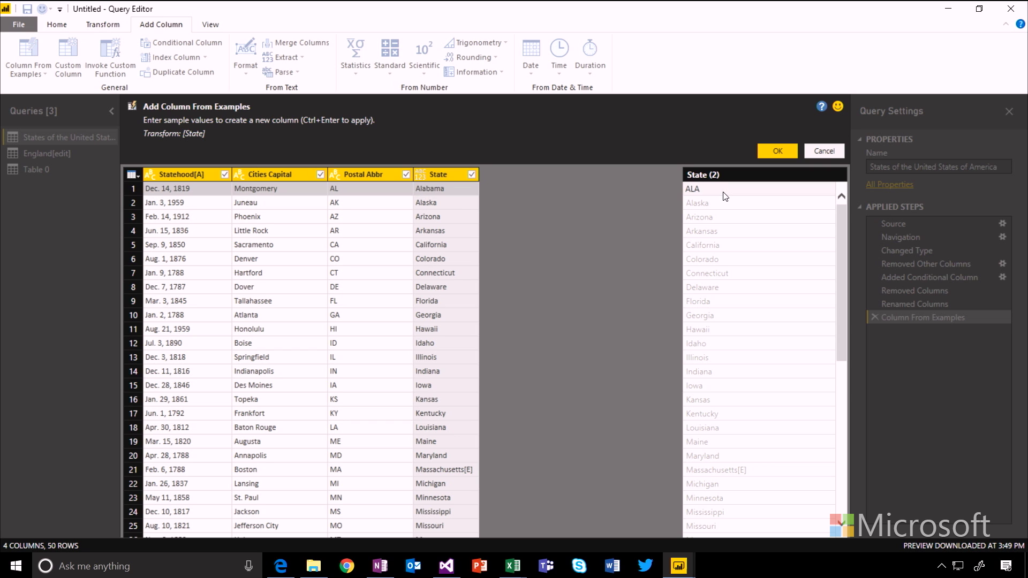
type("BAMA")
key("Return")
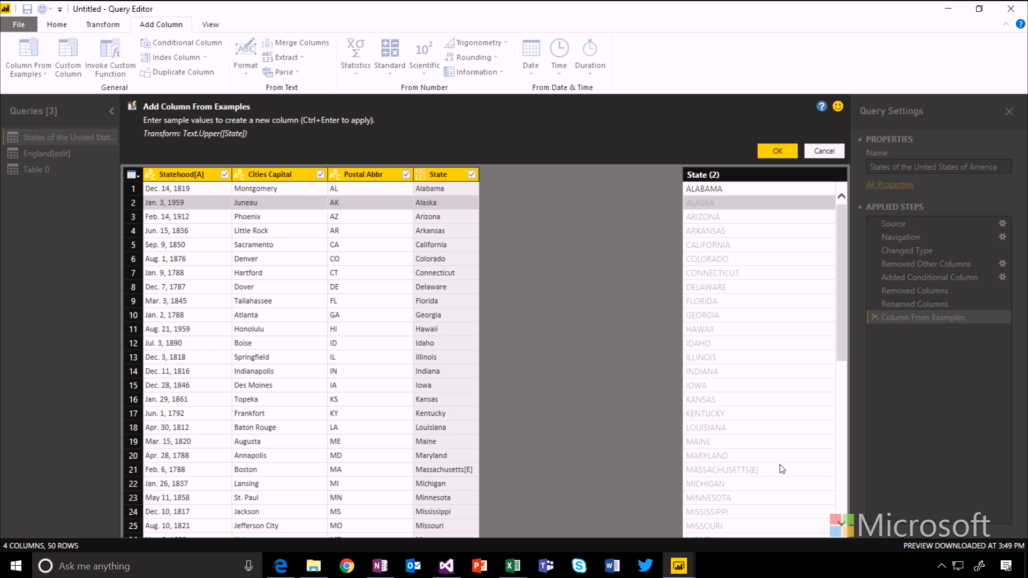
scroll(843, 369, "down", 2)
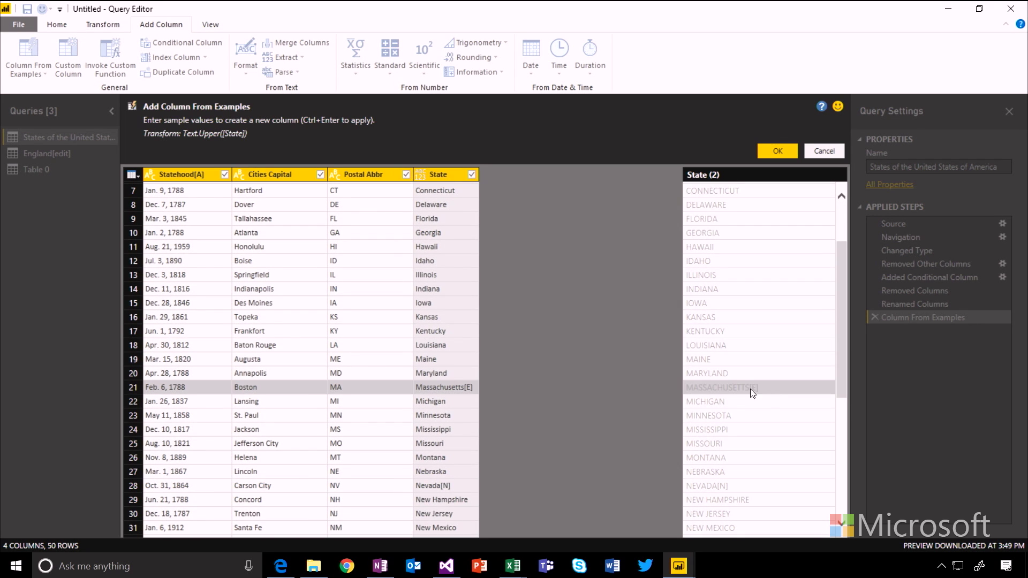
Step: Correct the MASSACHUSETTS[E] suggestion to MASSACHUSETTS and add the Part of State column
left_click(760, 391)
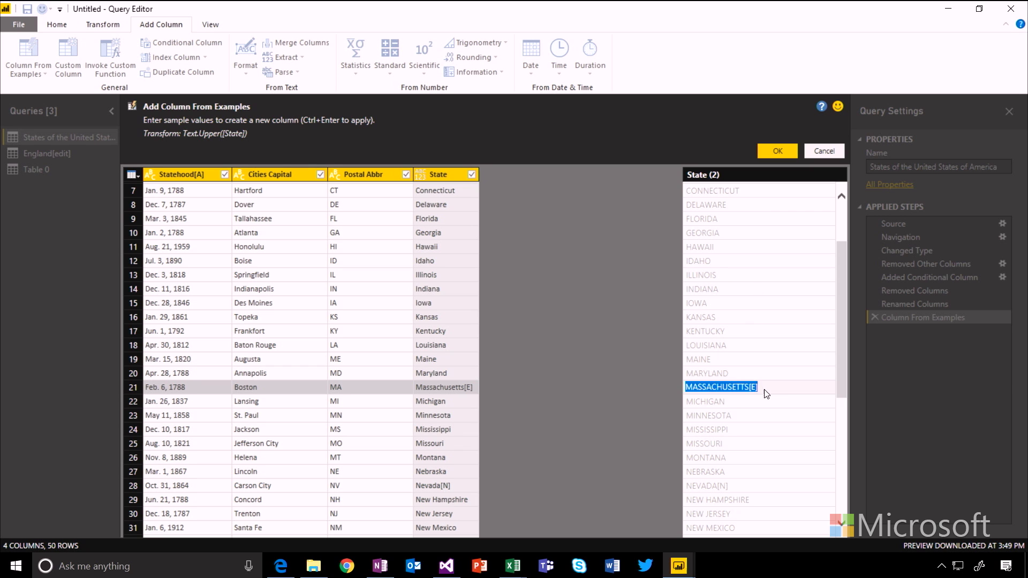
key("Return")
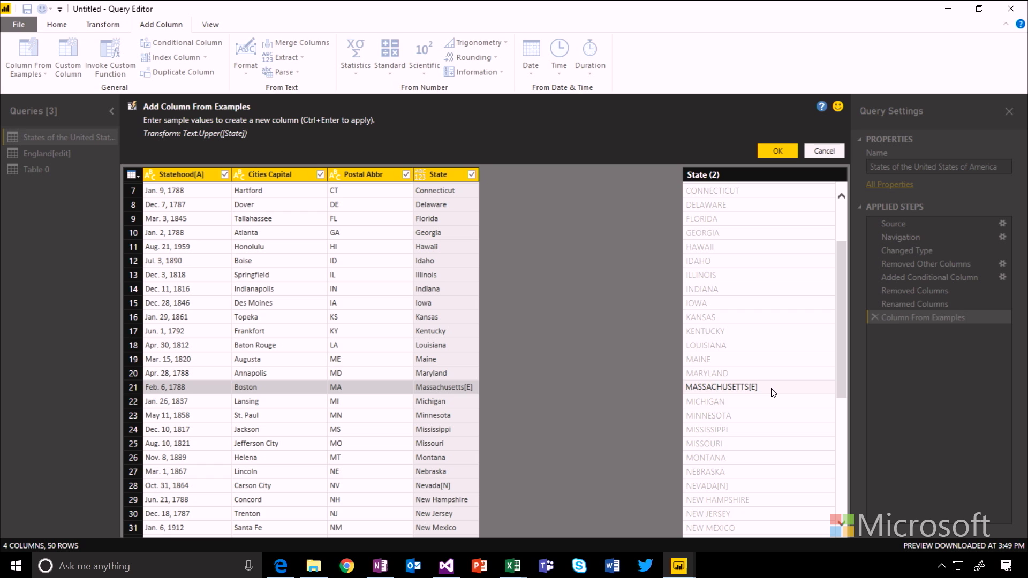
key("BackSpace")
key("BackSpace")
key("BackSpace")
key("Return")
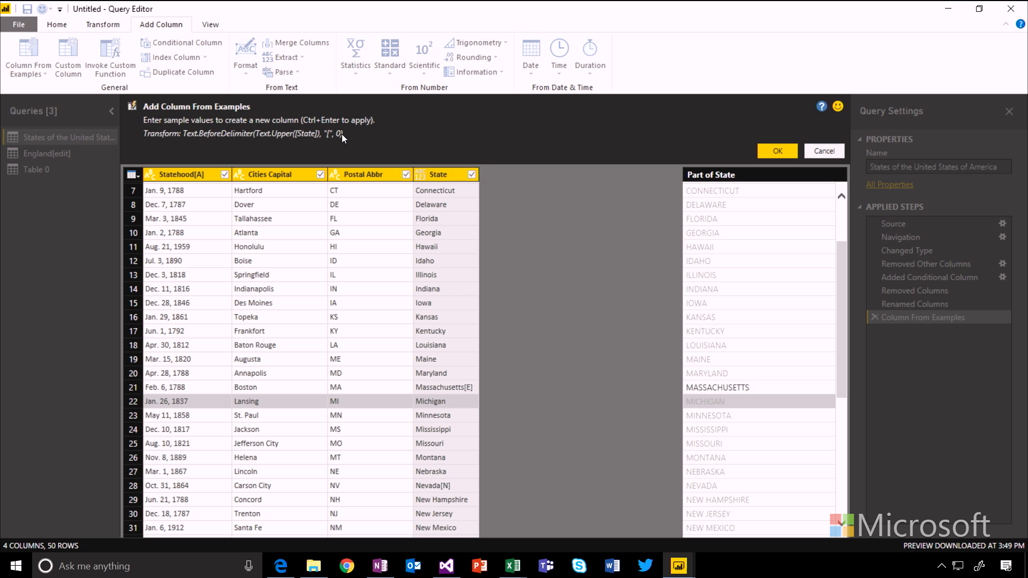
left_click(769, 152)
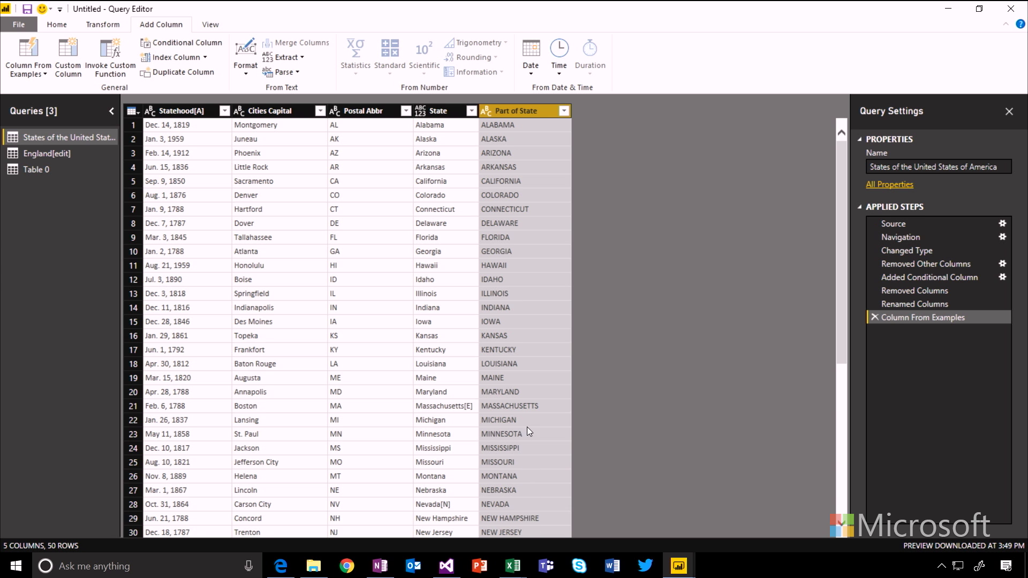
Step: Review the five-column states table and start a second column from examples
scroll(527, 431, "down", 7)
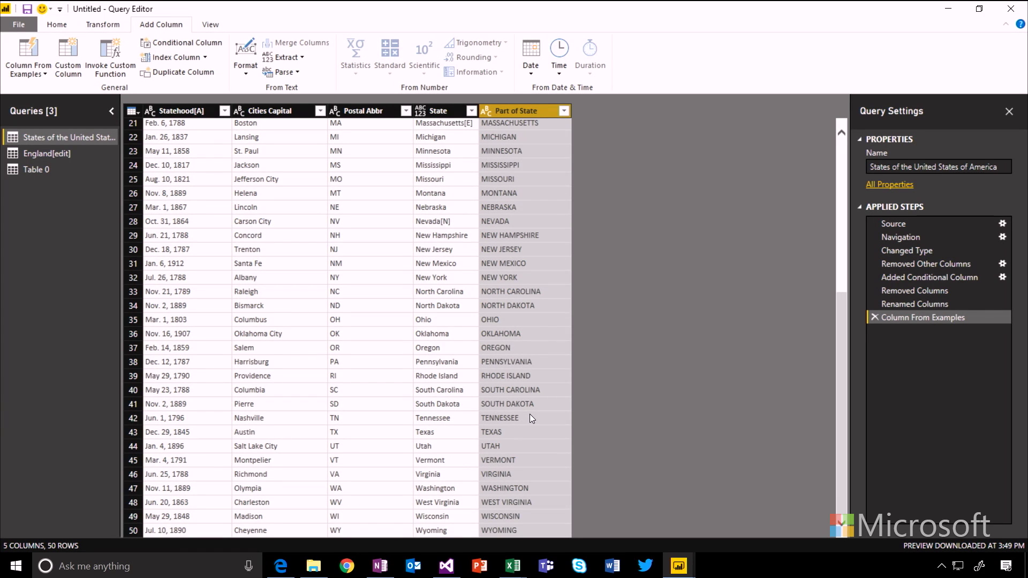
scroll(531, 418, "up", 7)
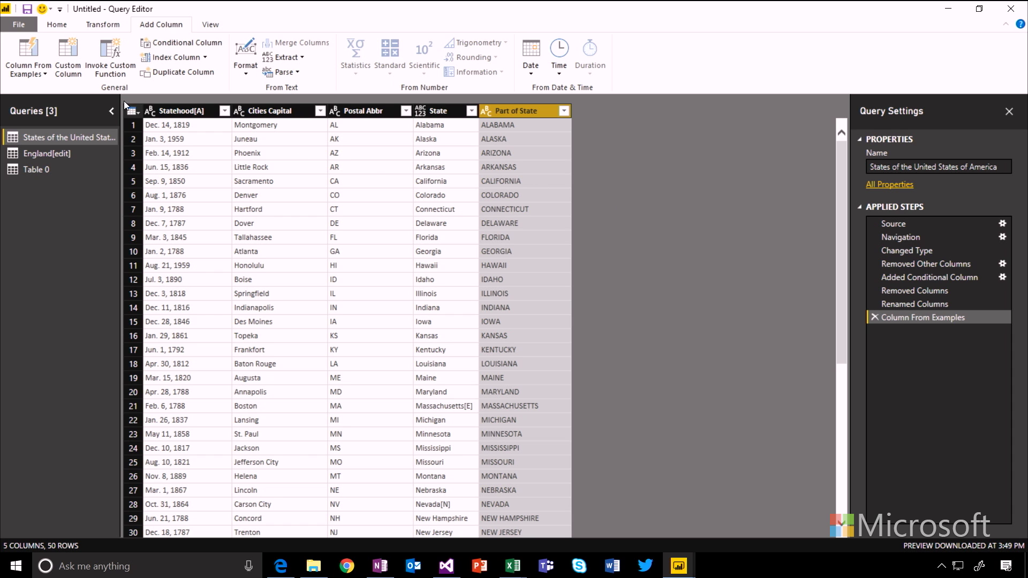
left_click(28, 51)
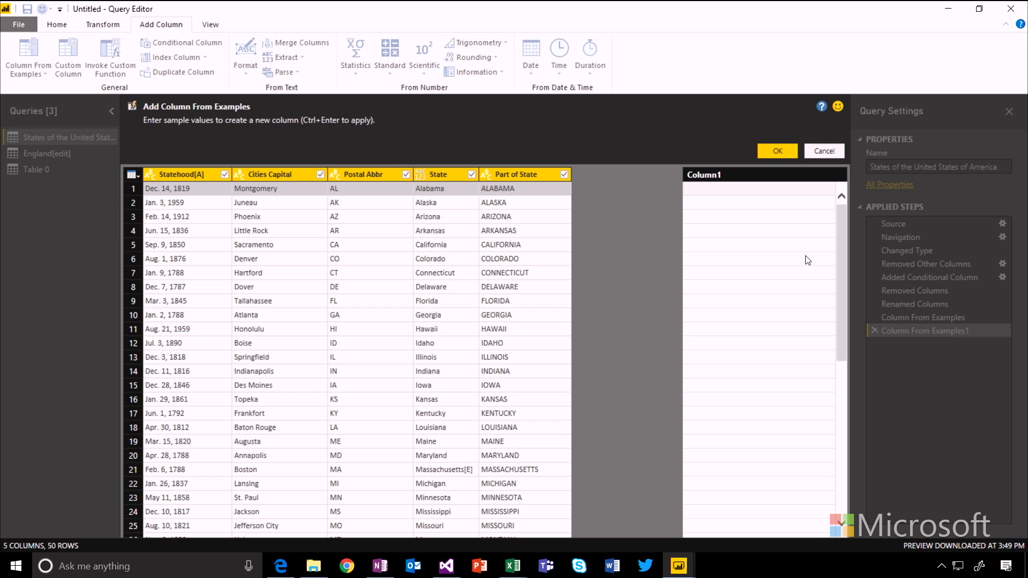
Step: Try a month-name column from the example December, then discard it
type("December")
key("Return")
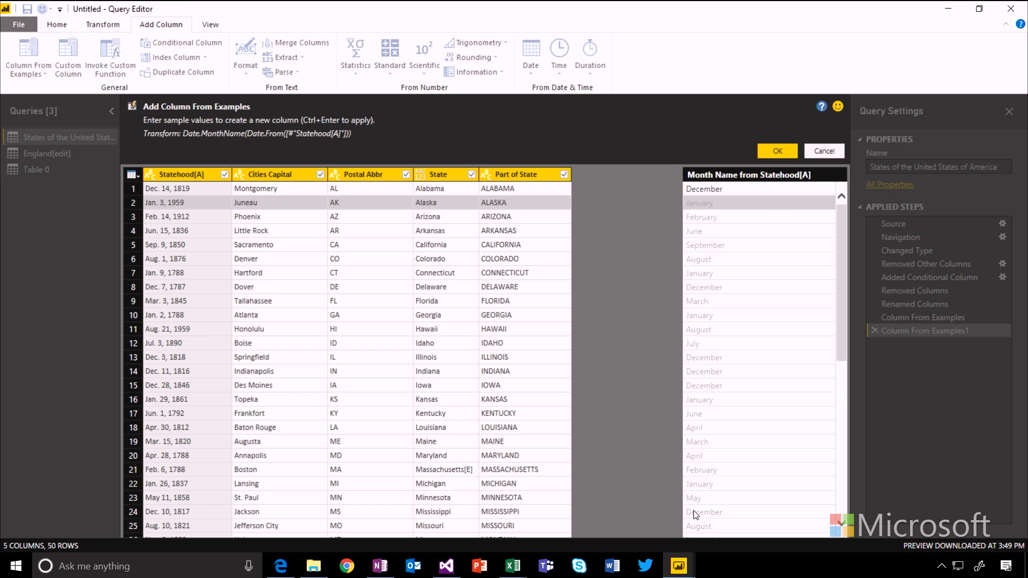
left_click(822, 152)
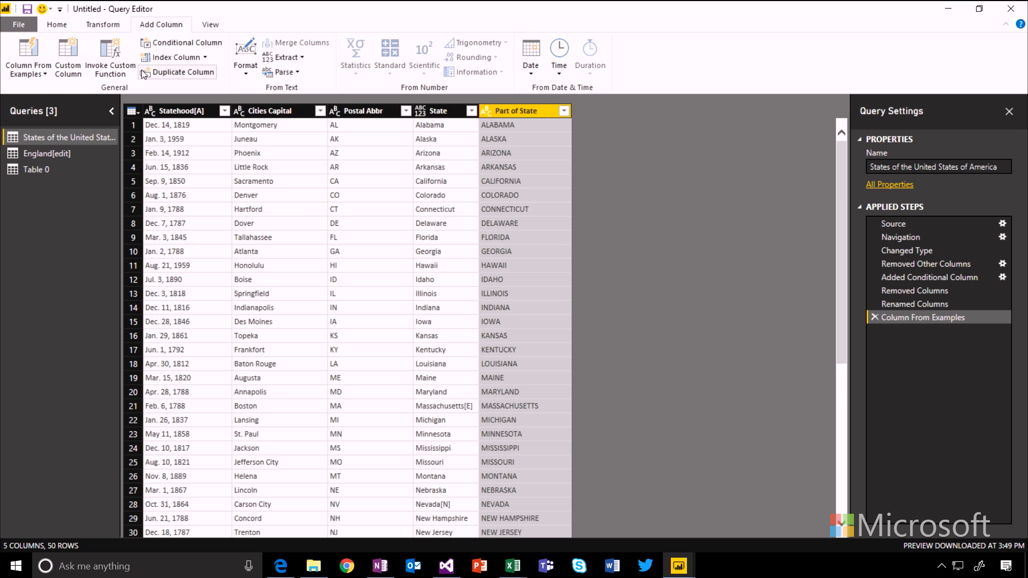
Step: Try a weekday column from the example Tuesday, then discard it too
left_click(21, 51)
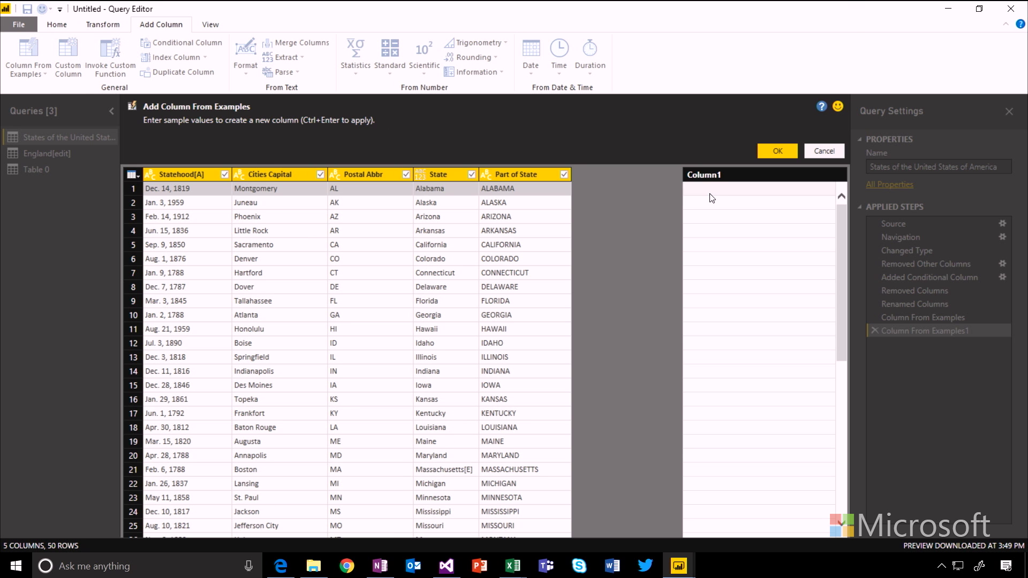
type("Tuesday")
key("Return")
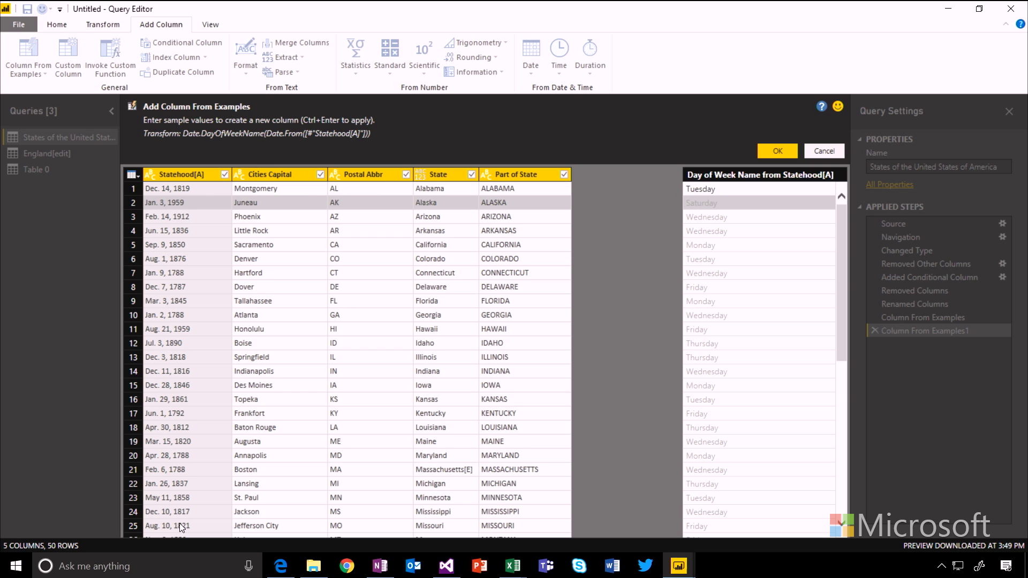
left_click(824, 151)
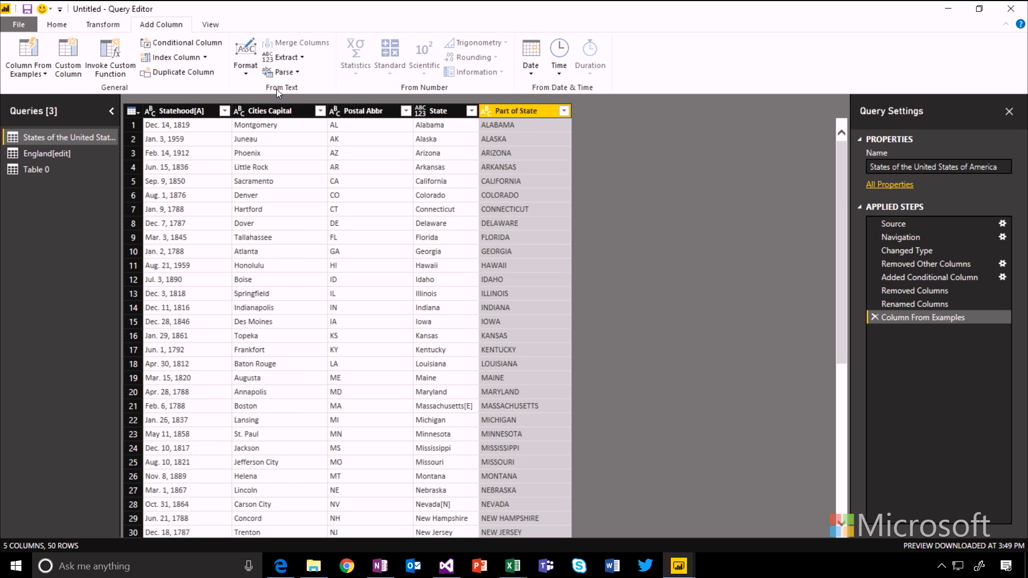
Step: In a new example column, enter 'ALABAMA, whose capital is Montgomery, became a state on Tuesday in 1819'
left_click(28, 54)
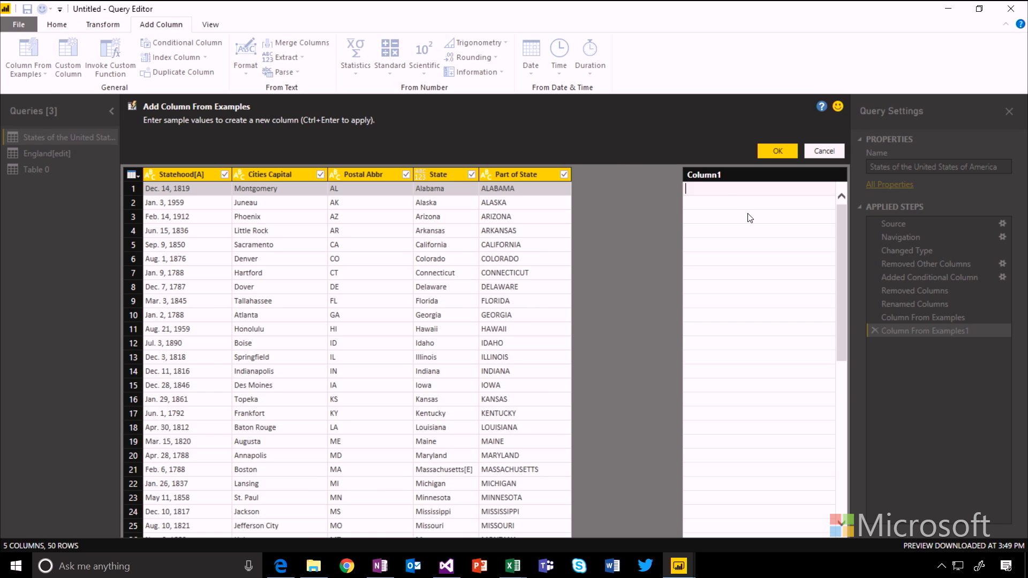
type("ALABAMA, whose capital is Mont")
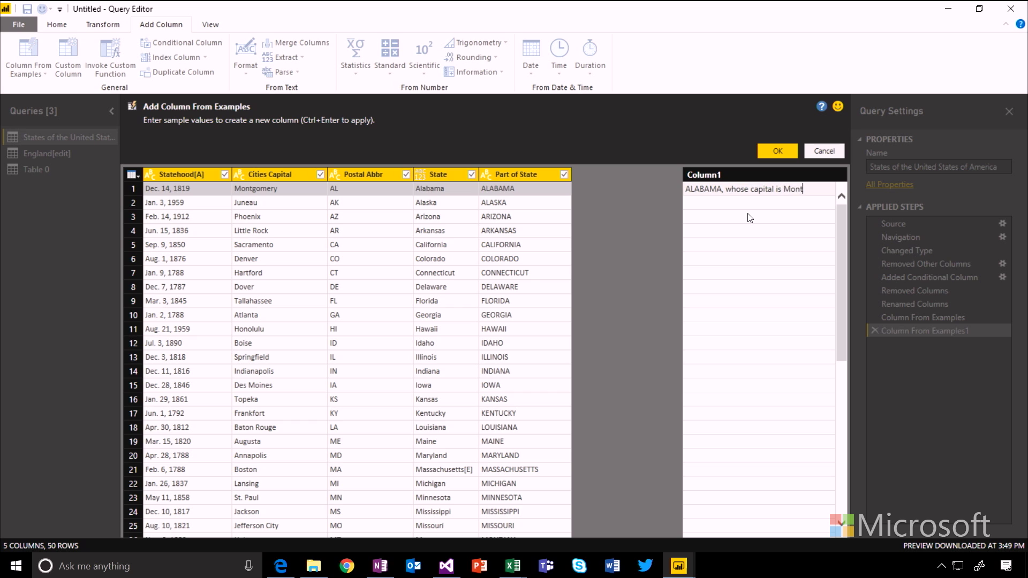
type("gomery,")
type("wa")
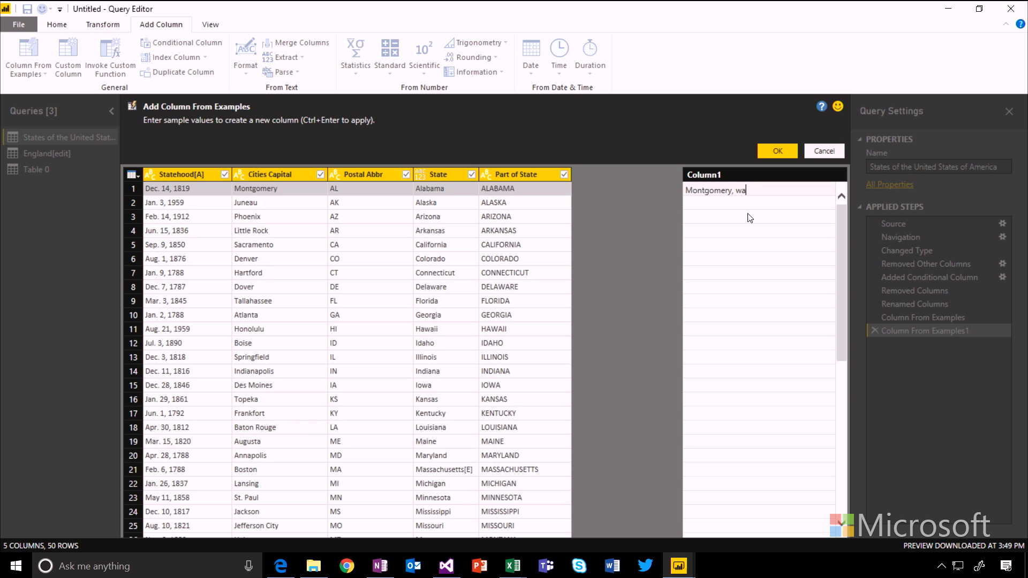
key("BackSpace")
key("BackSpace")
type("became a state on Tuesda")
key("Return")
type("in 1819")
key("Return")
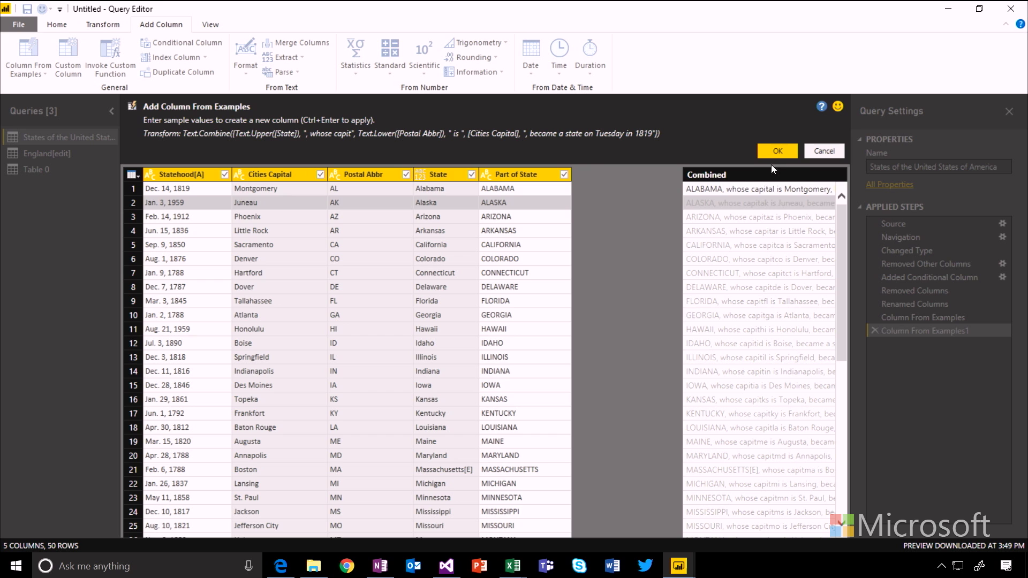
Step: Confirm the Combined column, giving the states table six columns and 50 rows
left_click(777, 150)
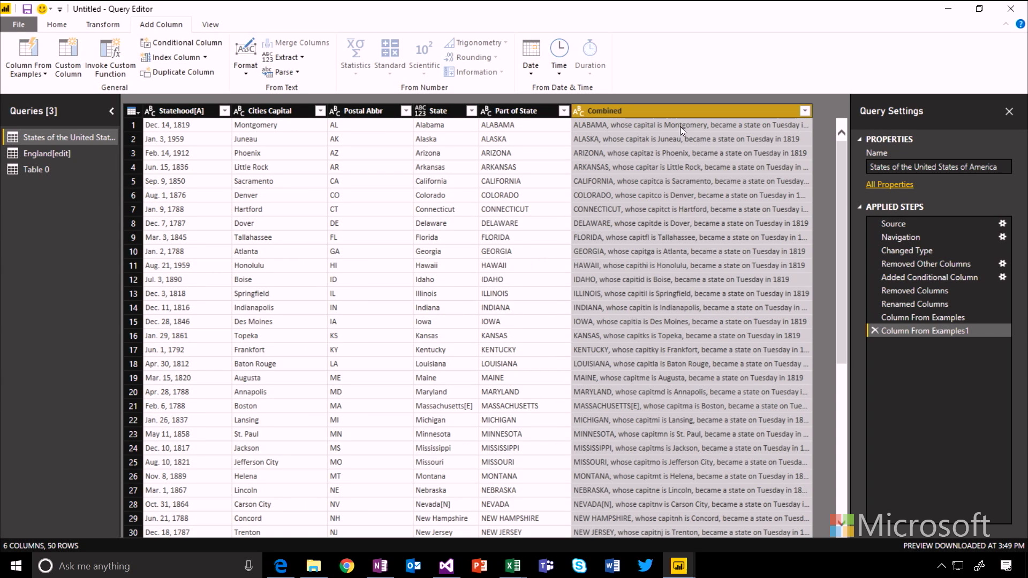